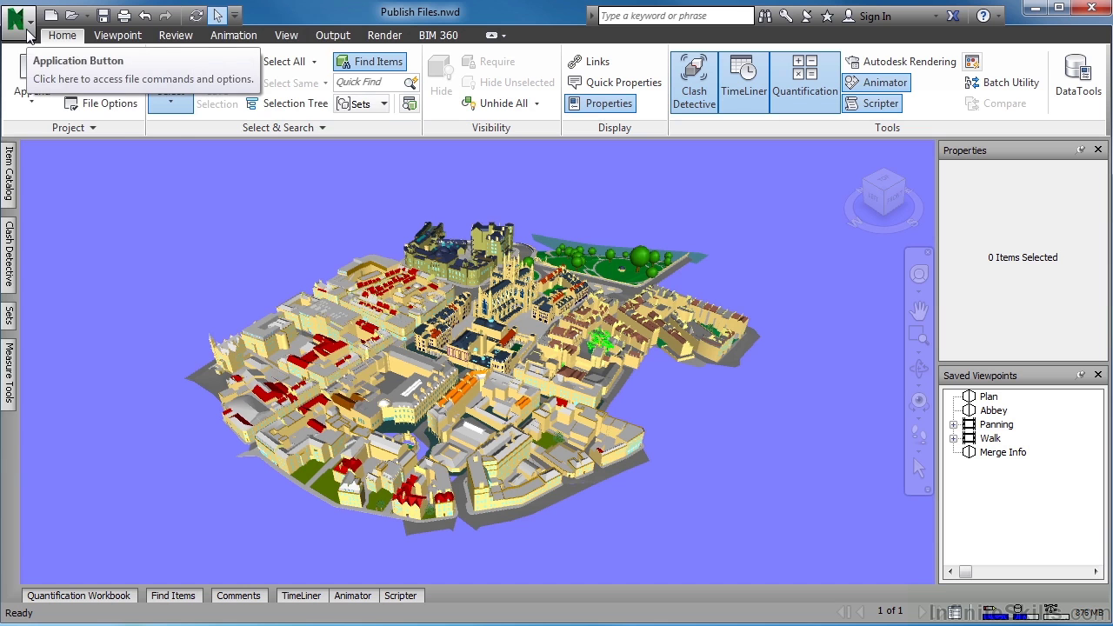
# - Show the application menu's file commands for the Bath city model
pyautogui.click(17, 21)
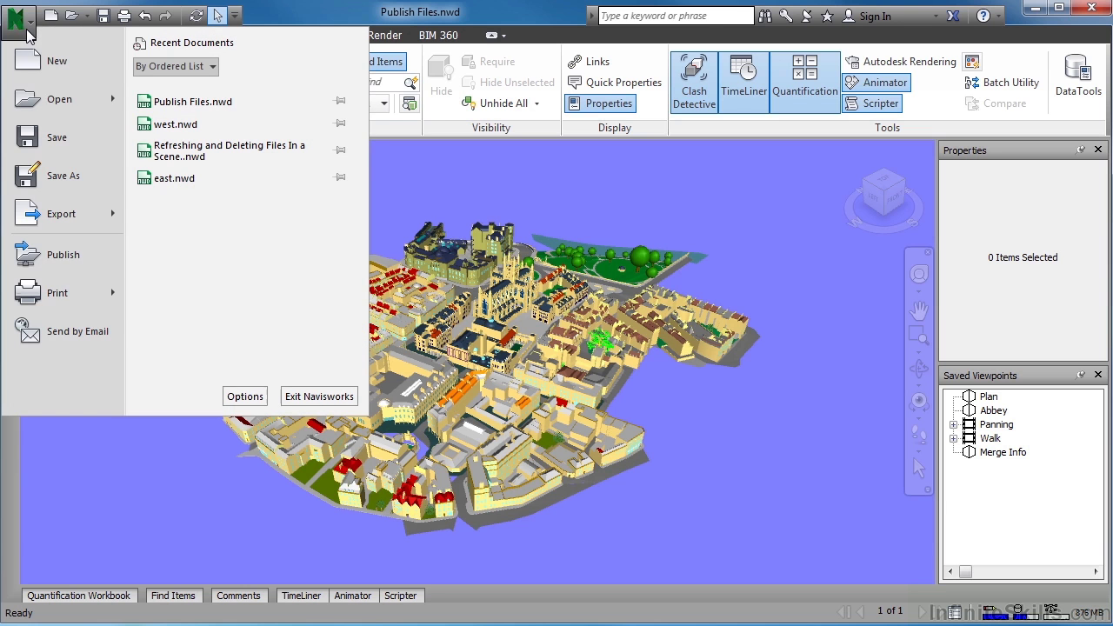
# - Start Publish and enter the title 'Publish Bath City'
pyautogui.click(76, 258)
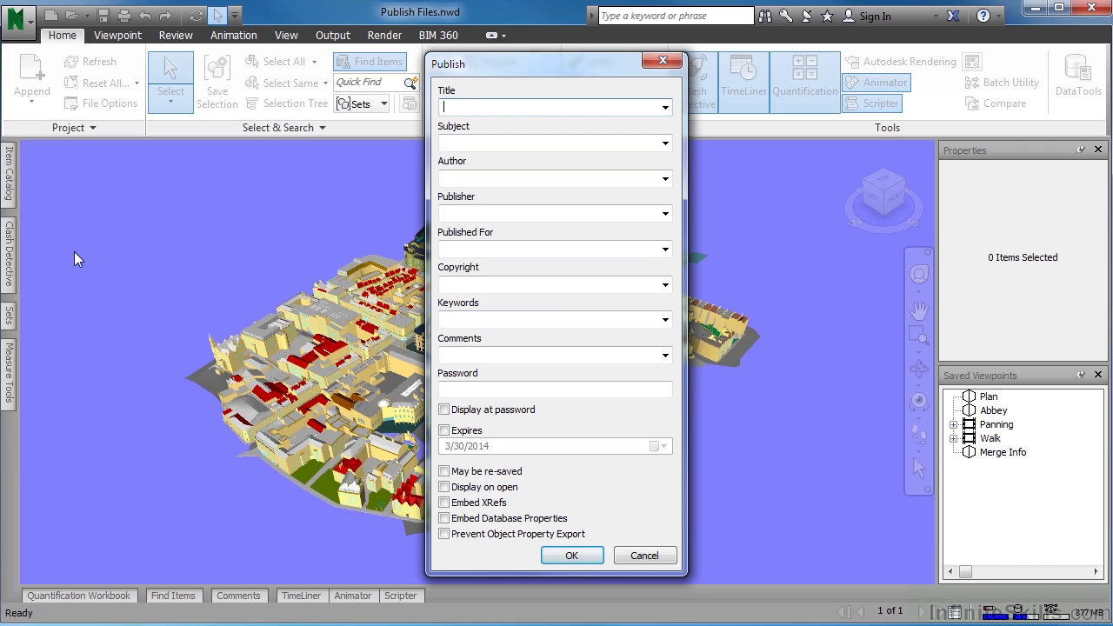
pyautogui.write('Publis')
pyautogui.write('h Bath Ci')
pyautogui.write('ty')
# - Enable the Expires option, keeping the expiry date 3/30/2014
pyautogui.click(446, 431)
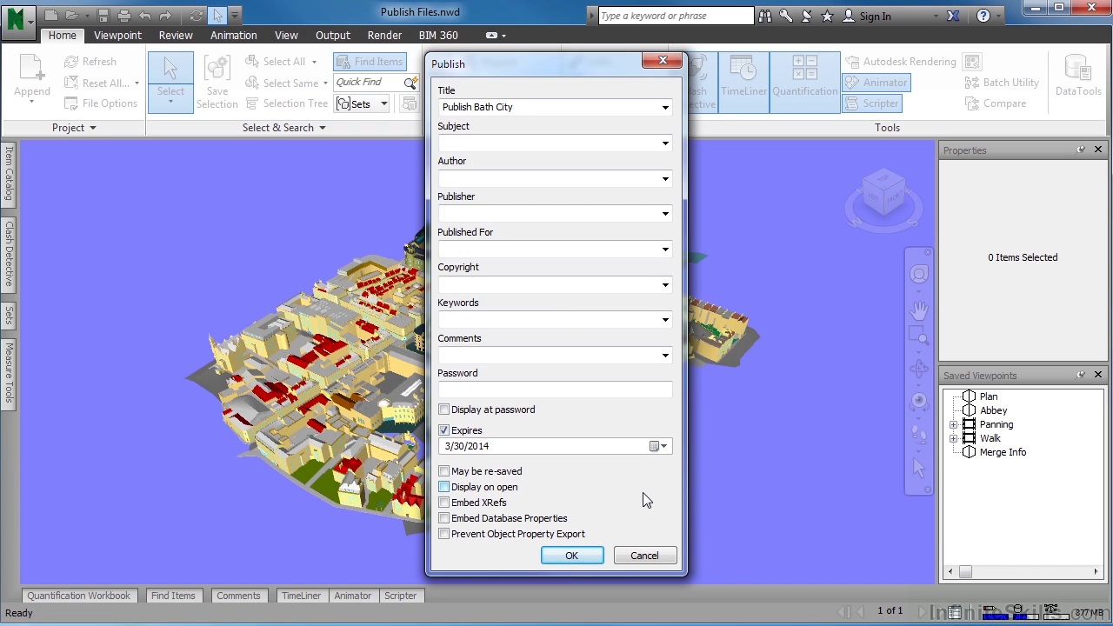
# - Confirm the publish settings to bring up Save As in the Chapter 1 folder
pyautogui.click(583, 557)
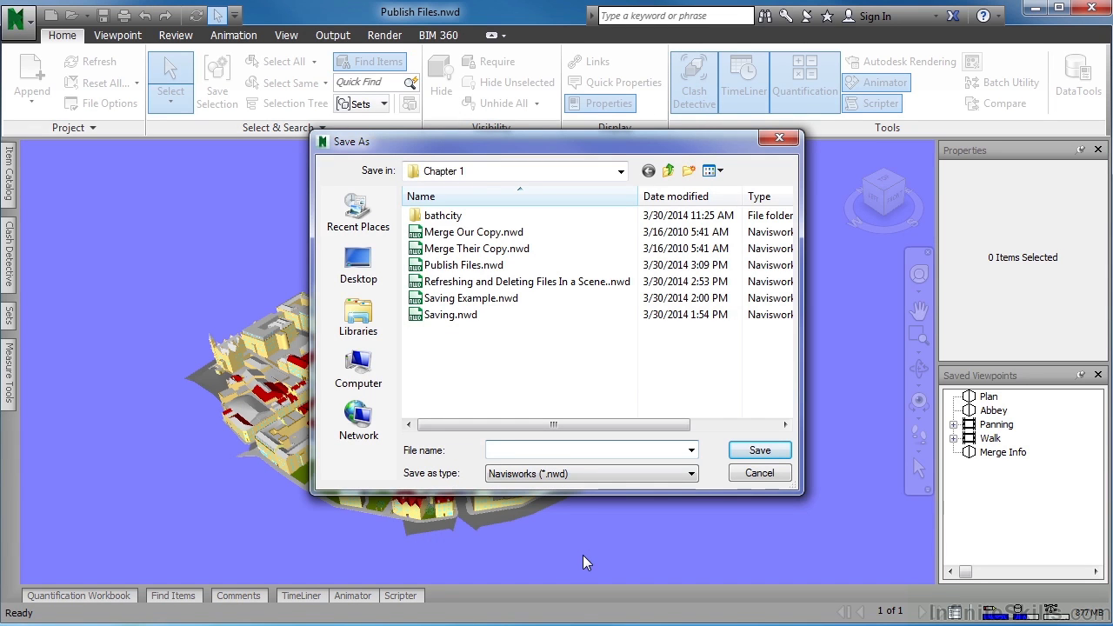